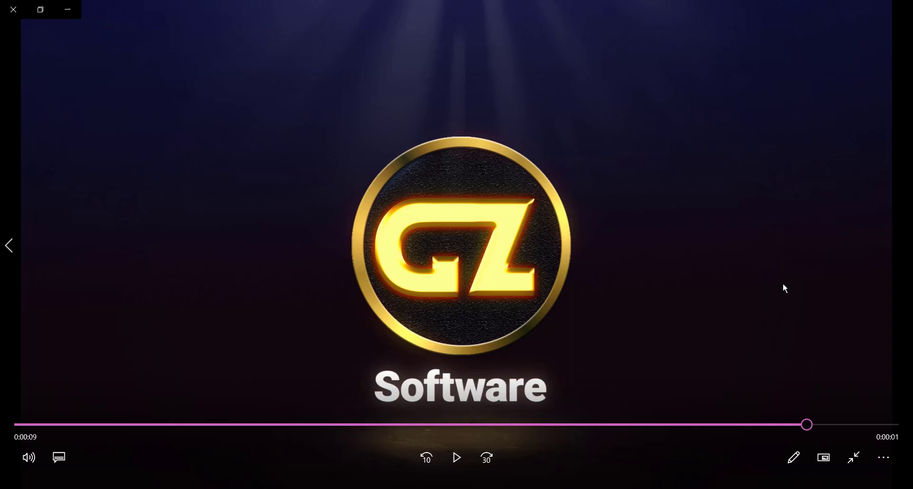
Finish playing dz.logo.mp4 to the GZ Software logo, then replay it from 0:00:00.
{"action": "left_click", "coordinate": [456, 459]}
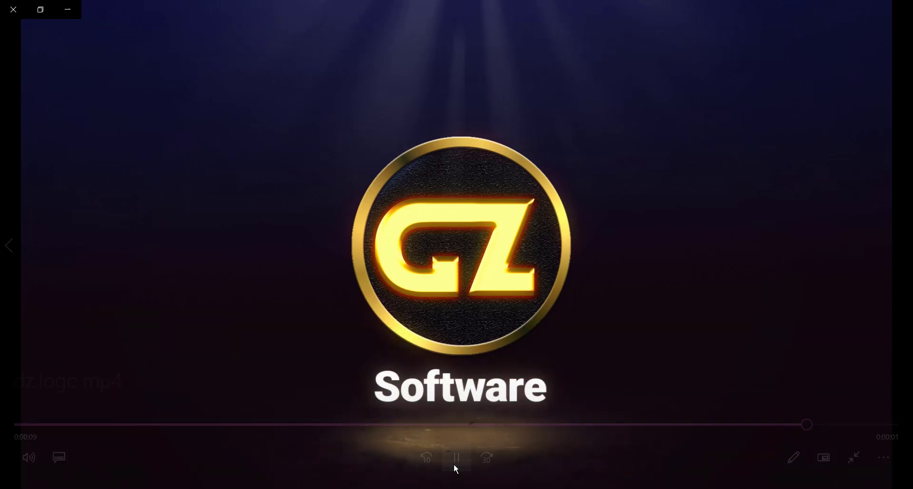
{"action": "left_click", "coordinate": [453, 456]}
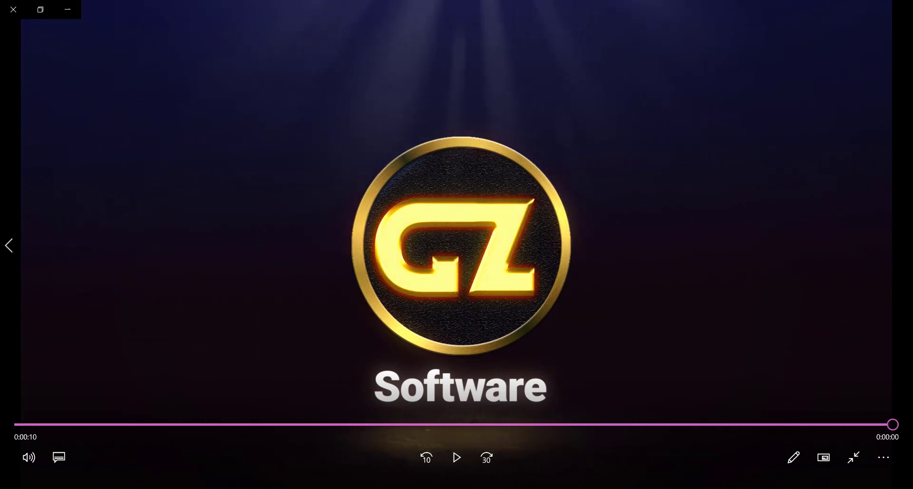
Switch to the cheapdigitalproducts.xyz homepage in Chrome, scroll through its listings, then return to the top.
{"action": "left_click", "coordinate": [551, 454]}
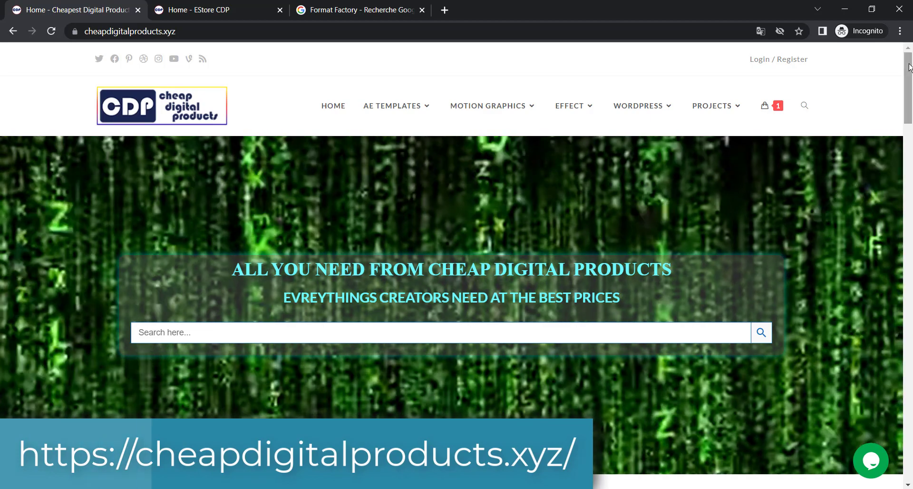
{"action": "left_click_drag", "start_coordinate": [910, 66], "coordinate": [911, 240]}
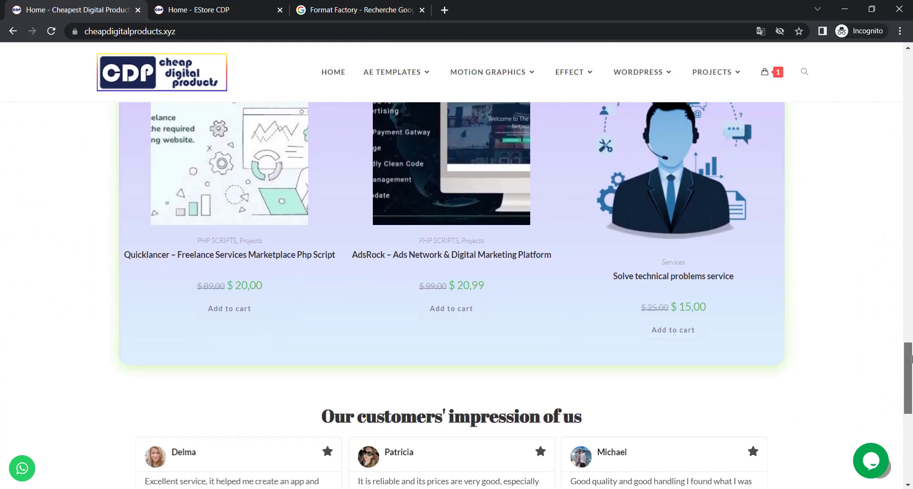
{"action": "left_click_drag", "start_coordinate": [912, 379], "coordinate": [912, 66]}
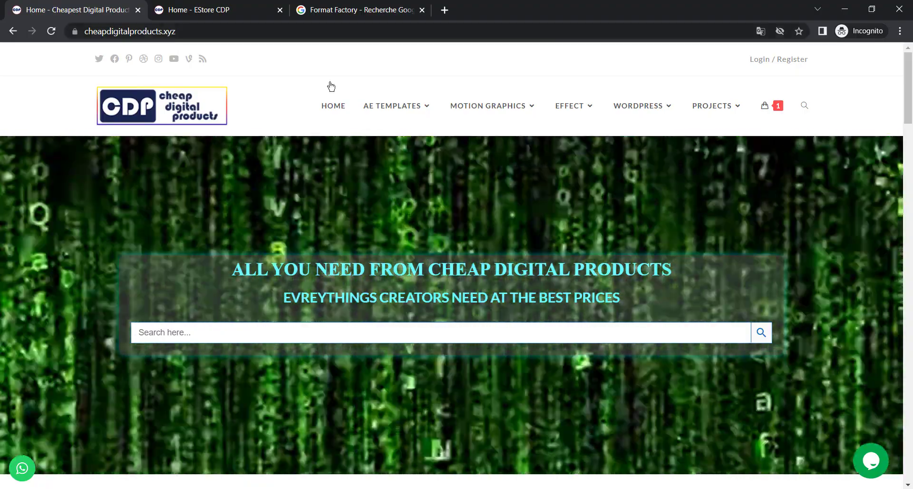
Open AE TEMPLATES > Logo Intro and scroll through its 8 templates.
{"action": "mouse_move", "coordinate": [374, 87]}
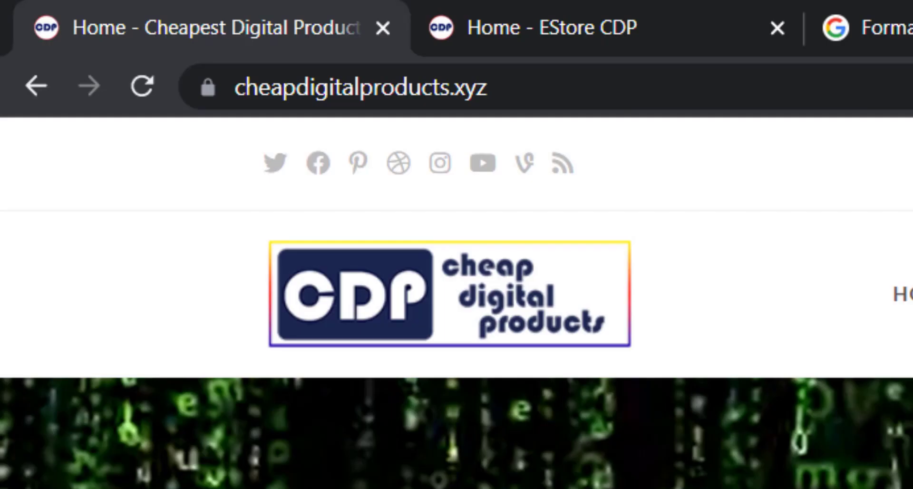
{"action": "mouse_move", "coordinate": [438, 134]}
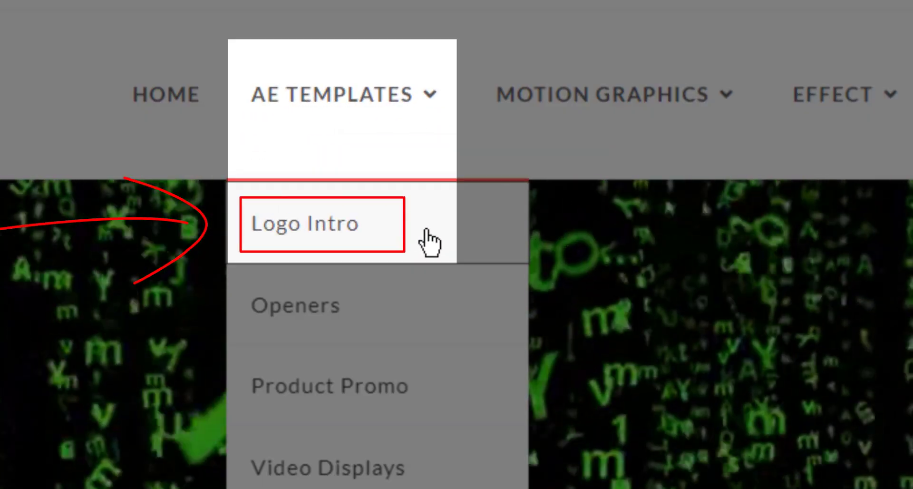
{"action": "left_click", "coordinate": [430, 243]}
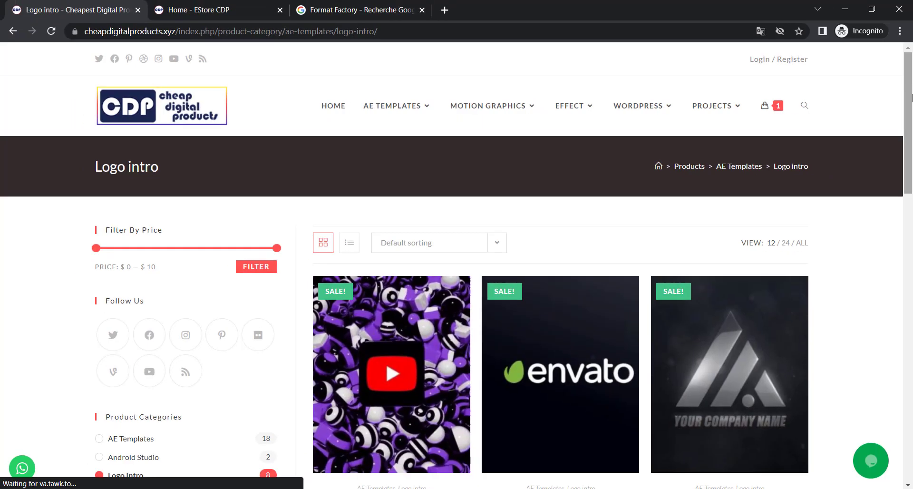
{"action": "scroll", "coordinate": [911, 119], "scroll_direction": "down", "scroll_amount": 2}
{"action": "left_click_drag", "start_coordinate": [911, 120], "coordinate": [911, 146]}
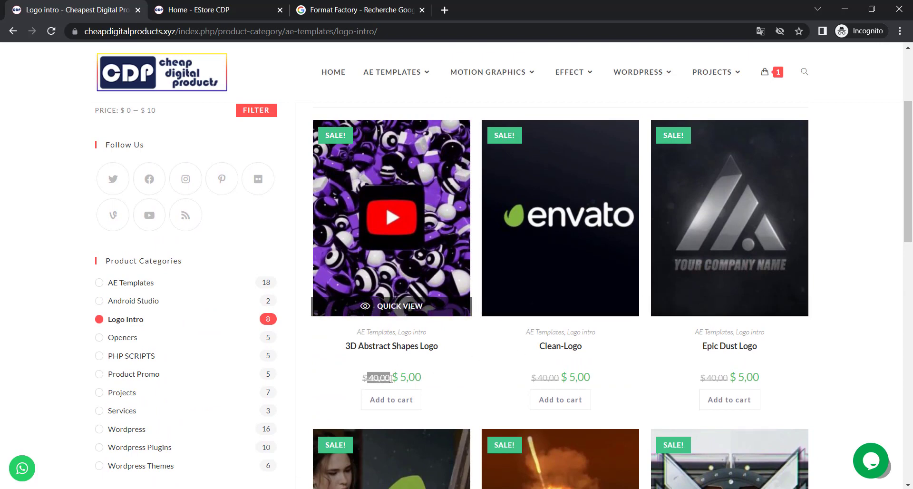
Open the 3D Abstract Shapes Logo product page and scroll down to its preview.
{"action": "left_click", "coordinate": [390, 240]}
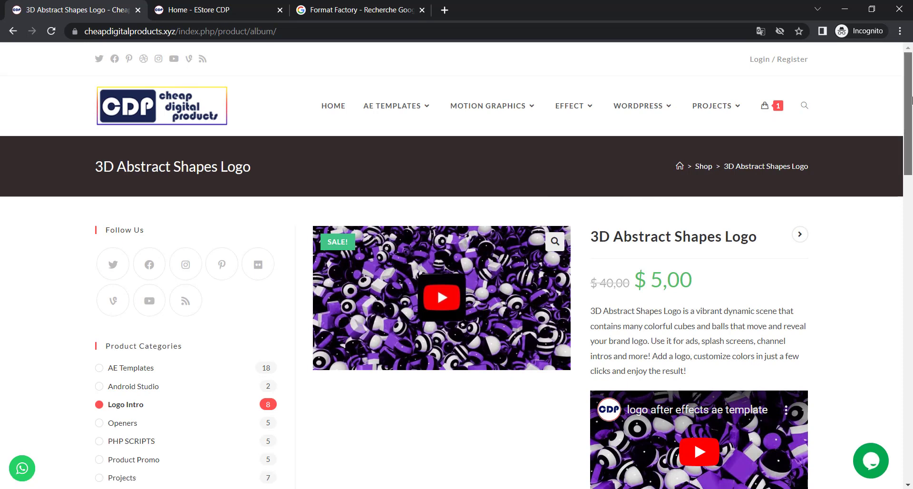
{"action": "scroll", "coordinate": [912, 100], "scroll_direction": "down", "scroll_amount": 3}
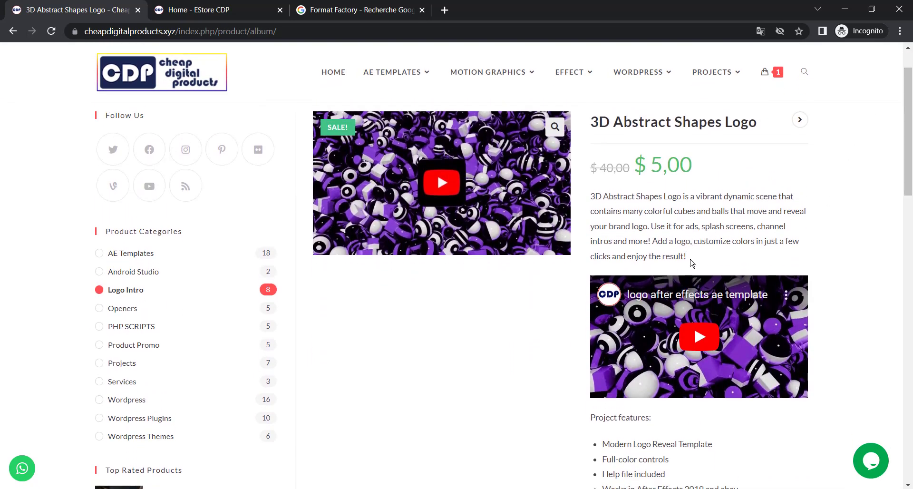
{"action": "left_click_drag", "start_coordinate": [689, 262], "coordinate": [590, 193]}
{"action": "left_click", "coordinate": [867, 221]}
{"action": "scroll", "coordinate": [908, 138], "scroll_direction": "down", "scroll_amount": 1}
{"action": "scroll", "coordinate": [771, 362], "scroll_direction": "down", "scroll_amount": 2}
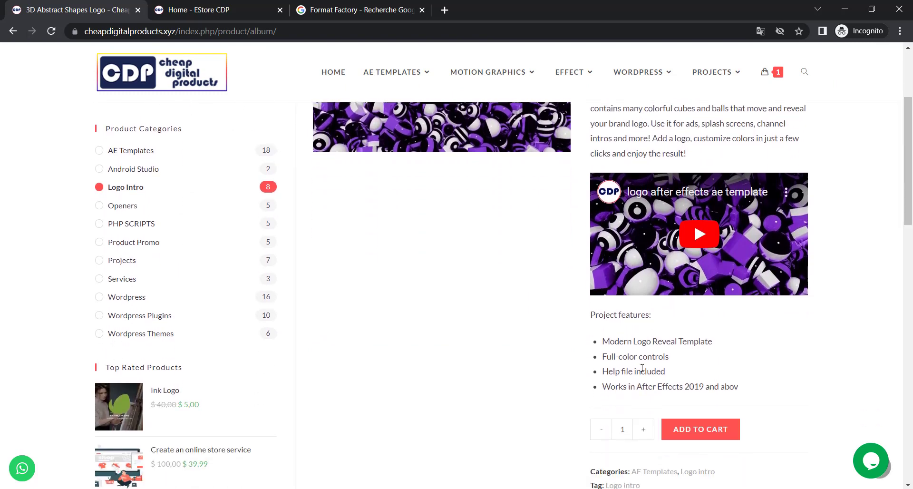
Watch the template's YouTube preview, then add it to the cart.
{"action": "left_click", "coordinate": [708, 245]}
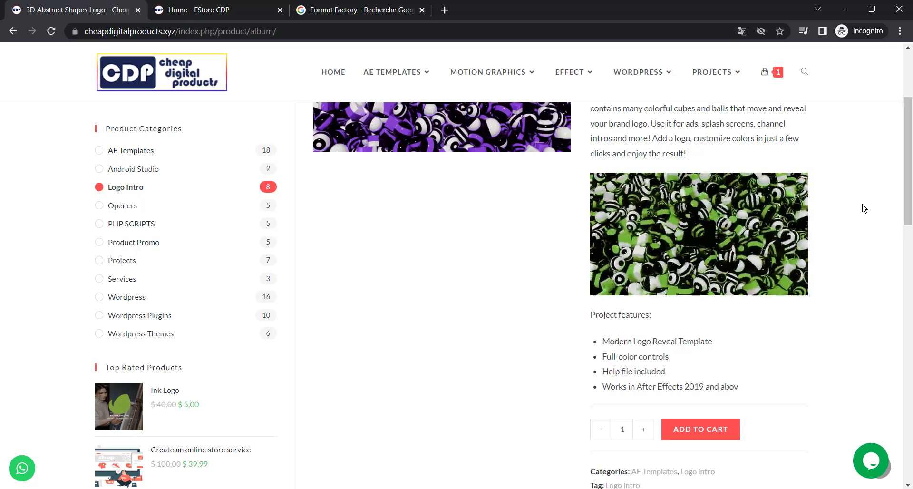
{"action": "mouse_move", "coordinate": [785, 234]}
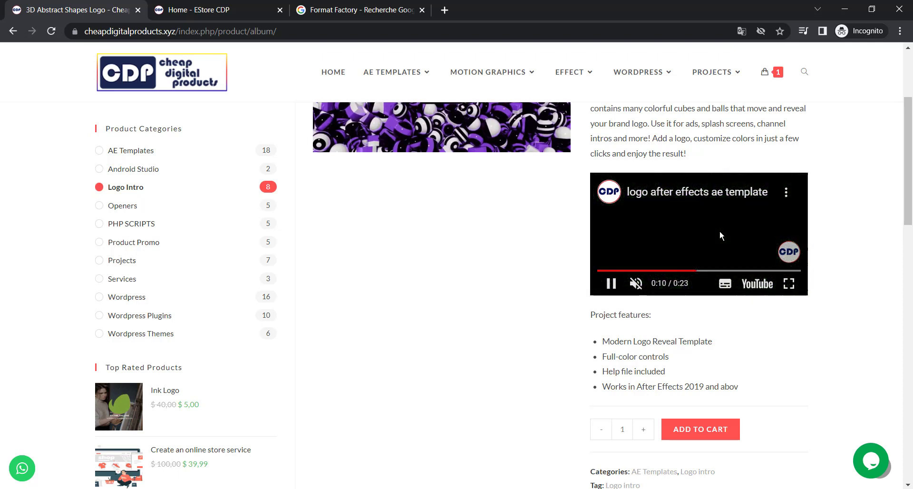
{"action": "left_click", "coordinate": [706, 434]}
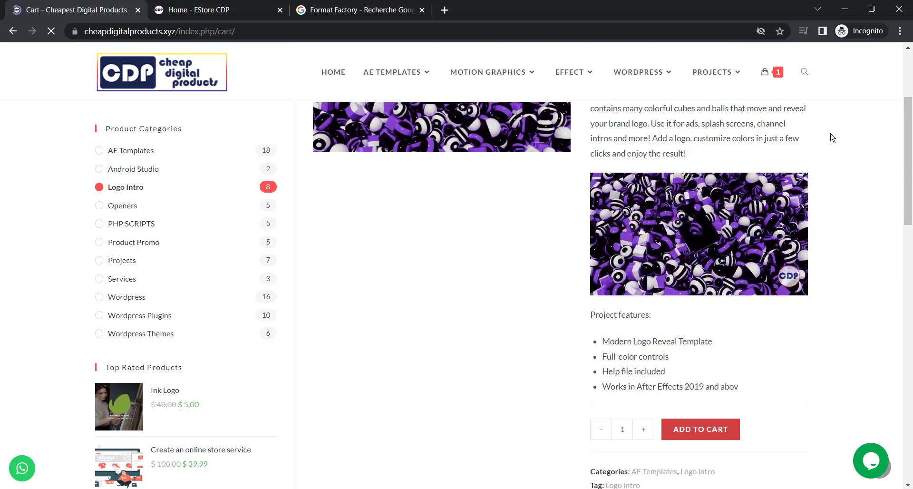
Lower the 3D Abstract Shapes Logo cart quantity from 2 to 1.
{"action": "scroll", "coordinate": [591, 314], "scroll_direction": "down", "scroll_amount": 3}
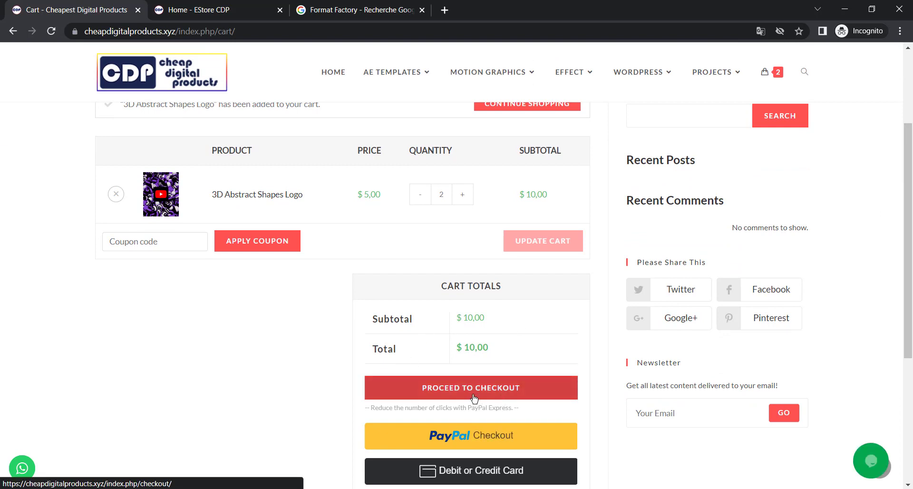
{"action": "left_click", "coordinate": [421, 198]}
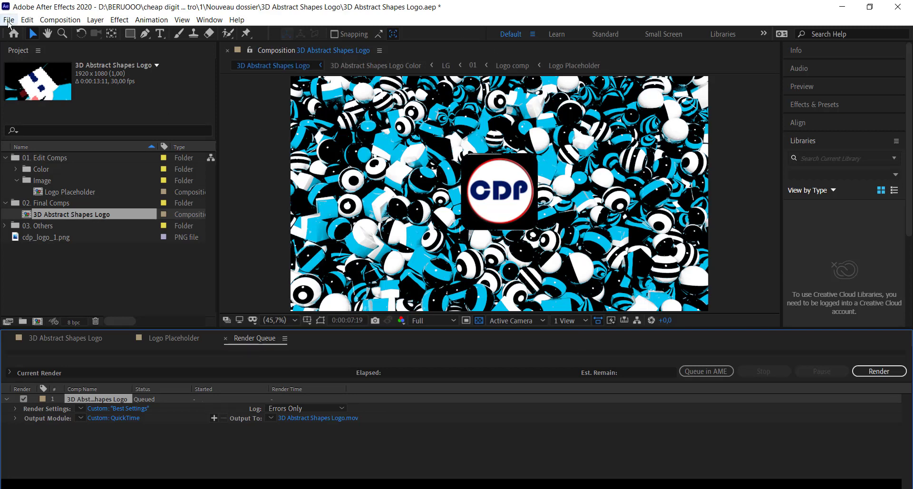
Check the File menu, then collapse the Image, 01. Edit Comps and 02. Final Comps folders.
{"action": "left_click", "coordinate": [9, 21]}
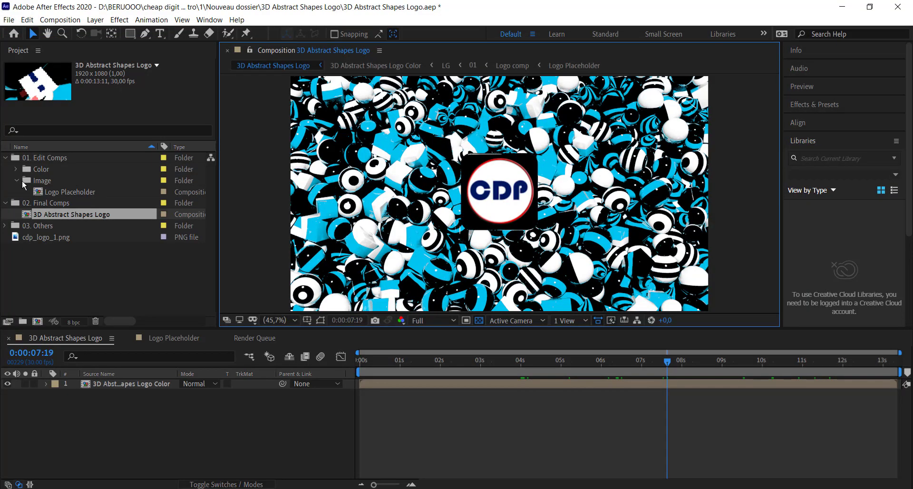
{"action": "left_click", "coordinate": [17, 181]}
{"action": "left_click", "coordinate": [15, 169]}
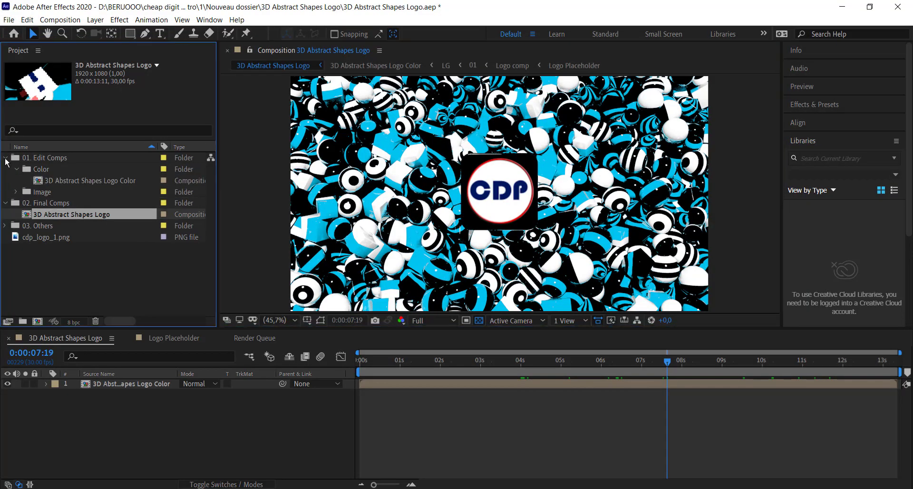
{"action": "left_click", "coordinate": [5, 158]}
{"action": "left_click", "coordinate": [5, 169]}
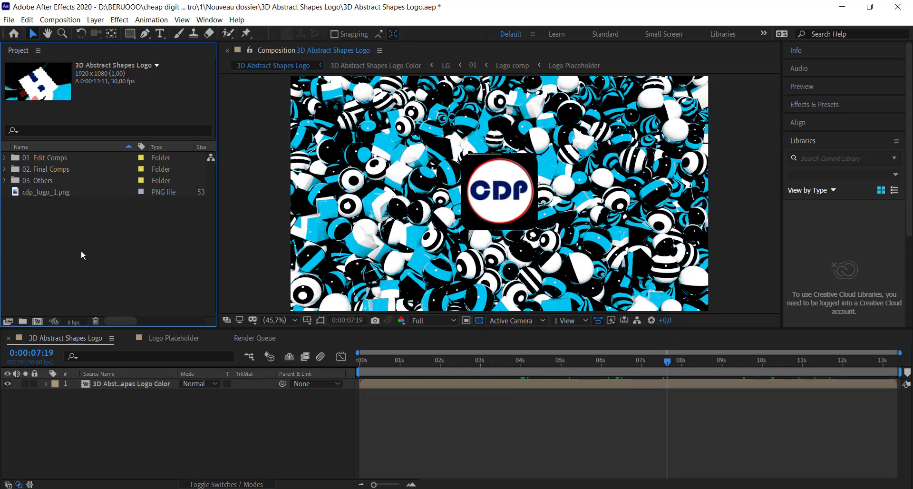
Expand 01. Edit Comps, 02. Final Comps, 03. Others and Image, then select Logo Placeholder.
{"action": "left_click", "coordinate": [4, 158]}
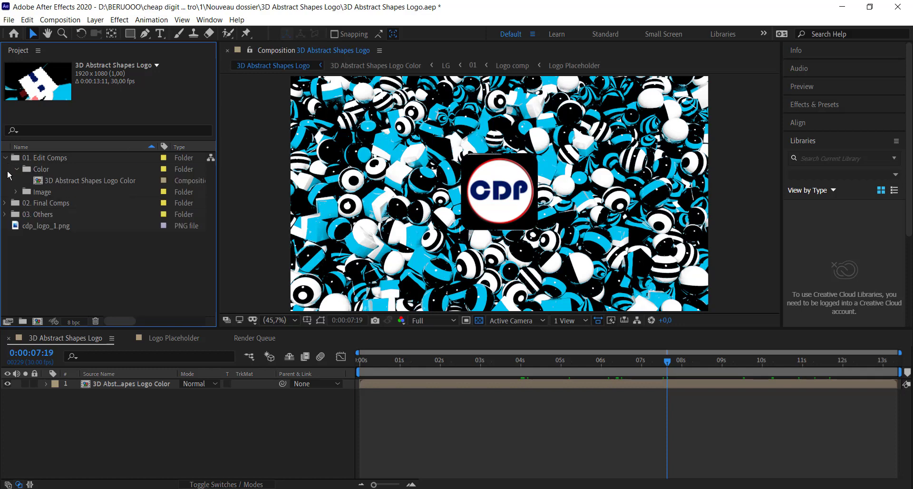
{"action": "left_click", "coordinate": [5, 203]}
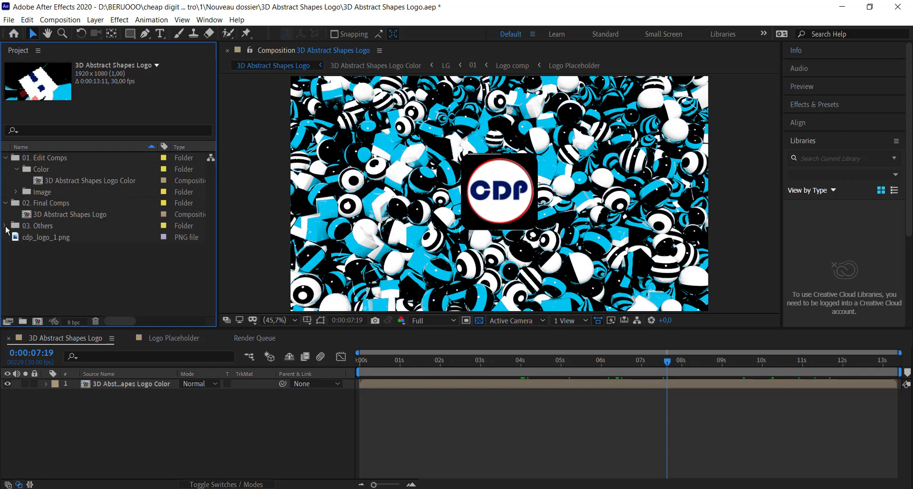
{"action": "left_click", "coordinate": [6, 226]}
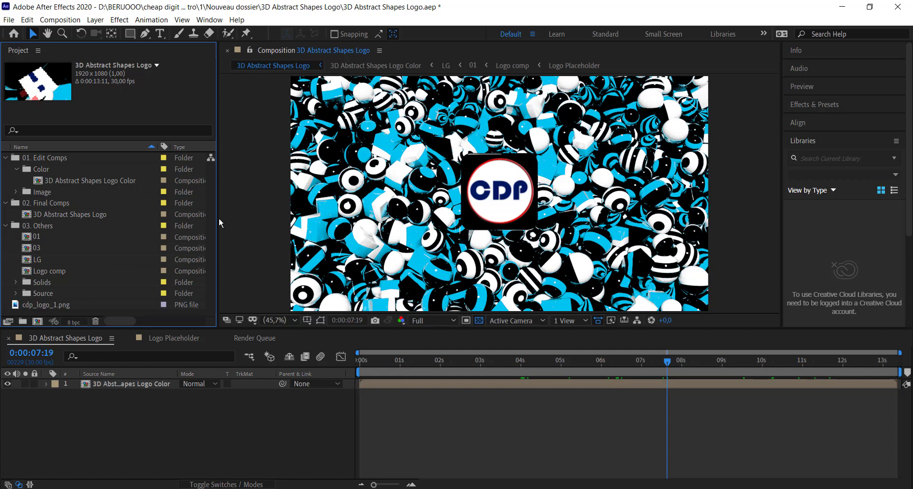
{"action": "left_click", "coordinate": [16, 192]}
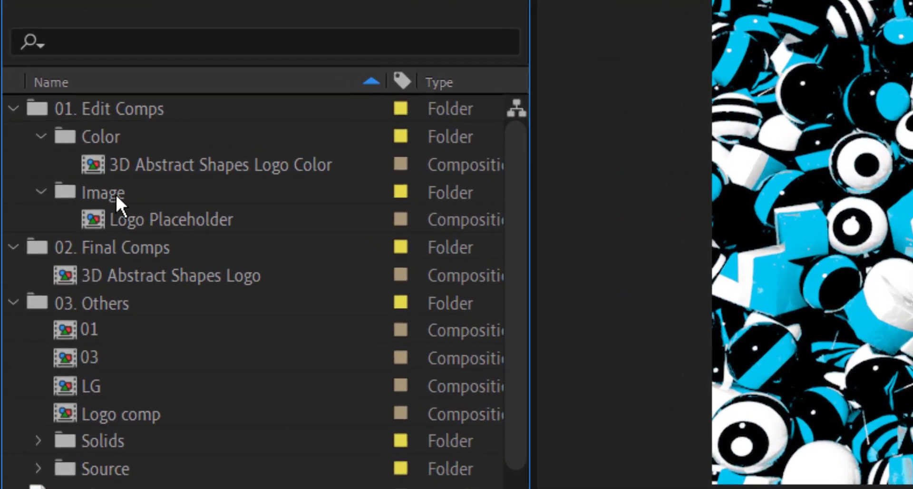
{"action": "left_click", "coordinate": [154, 192]}
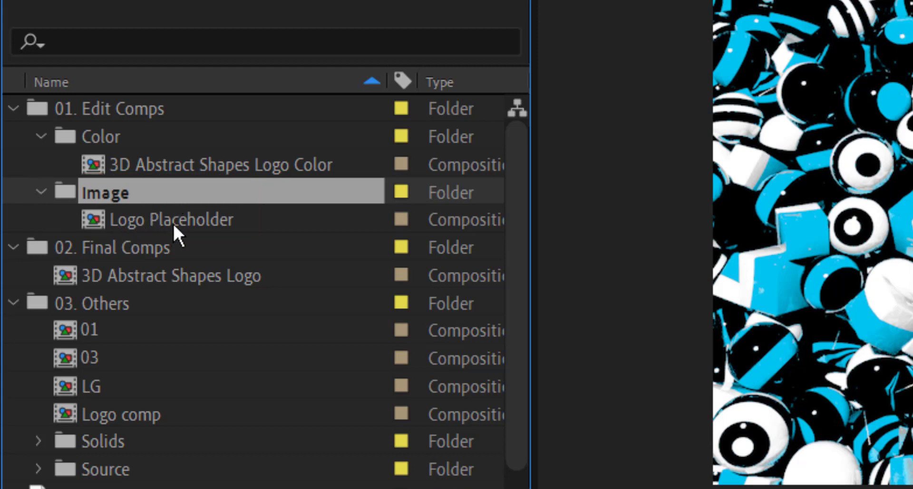
{"action": "left_click", "coordinate": [219, 220]}
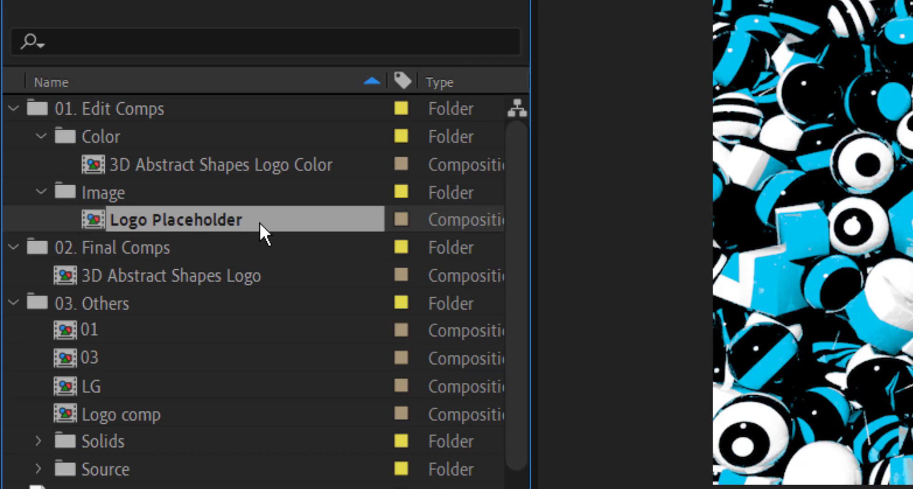
{"action": "double_click", "coordinate": [298, 222]}
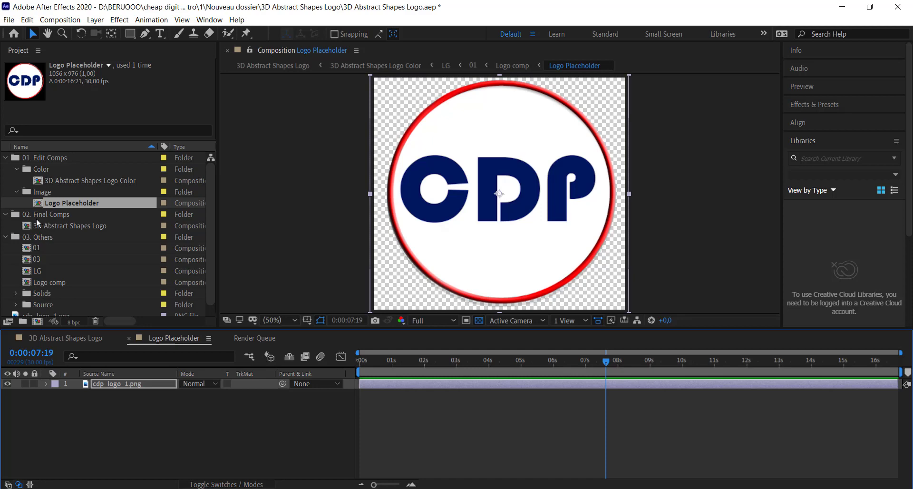
{"action": "double_click", "coordinate": [64, 226]}
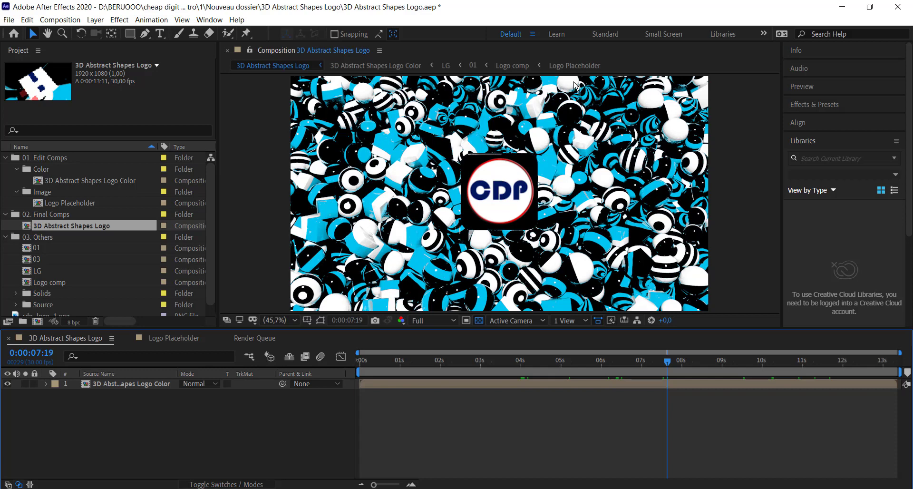
Scrub the timeline to preview the logo animation near 8 seconds, then open the Composition menu.
{"action": "left_click", "coordinate": [671, 362]}
{"action": "left_click_drag", "start_coordinate": [672, 365], "coordinate": [641, 363]}
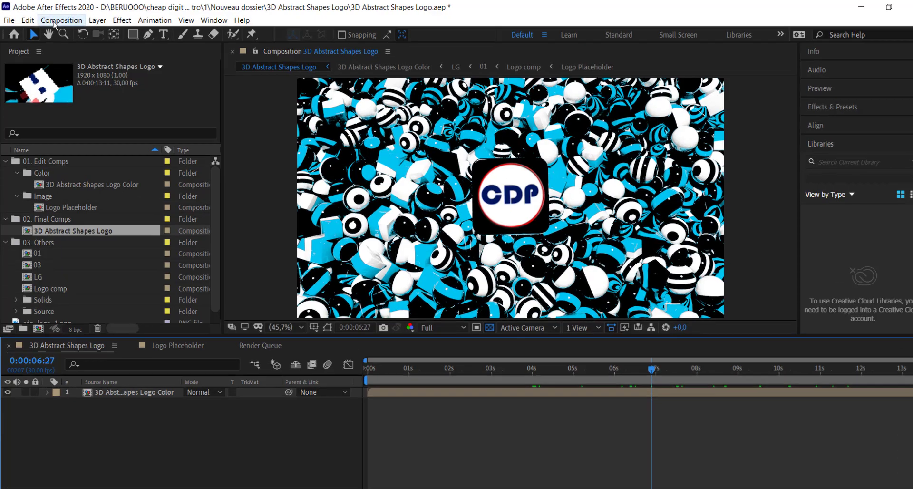
{"action": "left_click", "coordinate": [54, 20]}
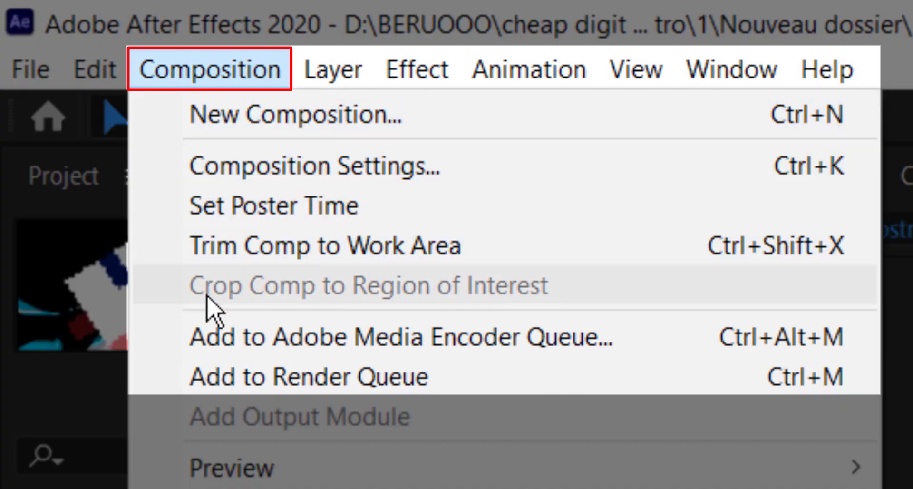
Add the 3D Abstract Shapes Logo comp to the Render Queue, keeping the default Best Settings.
{"action": "left_click", "coordinate": [270, 386]}
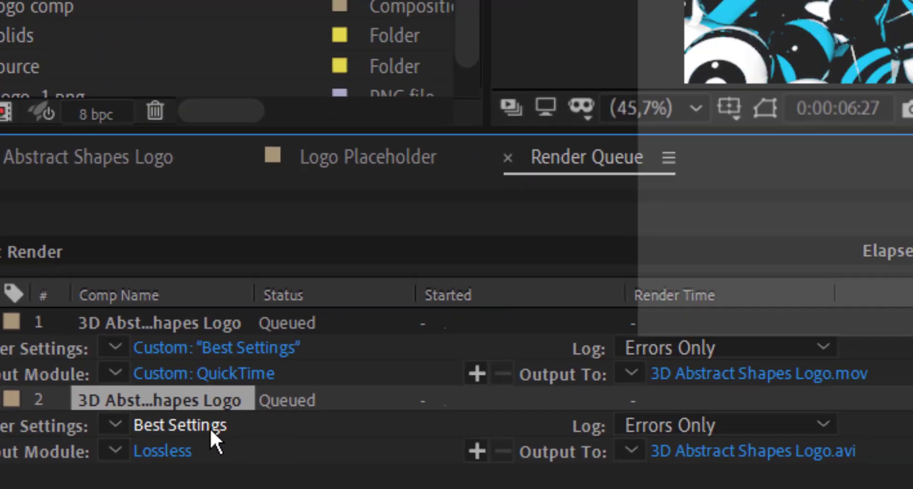
{"action": "left_click", "coordinate": [366, 380]}
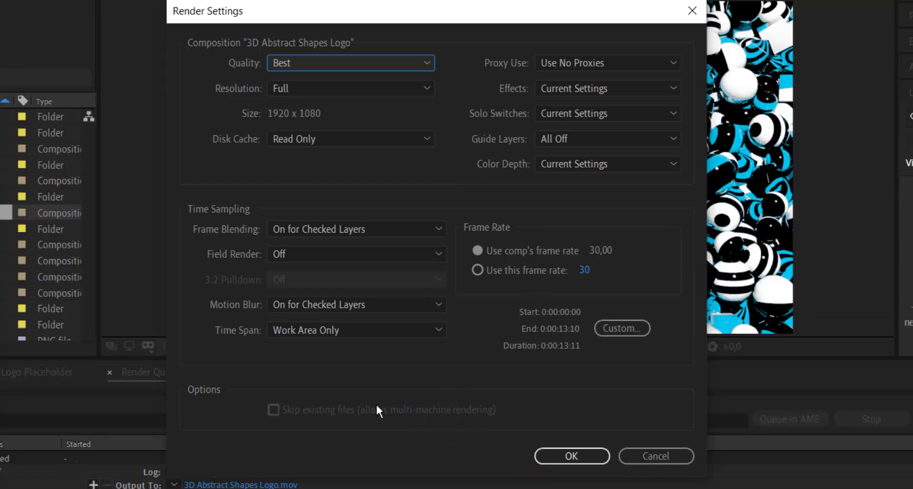
{"action": "left_click", "coordinate": [572, 456]}
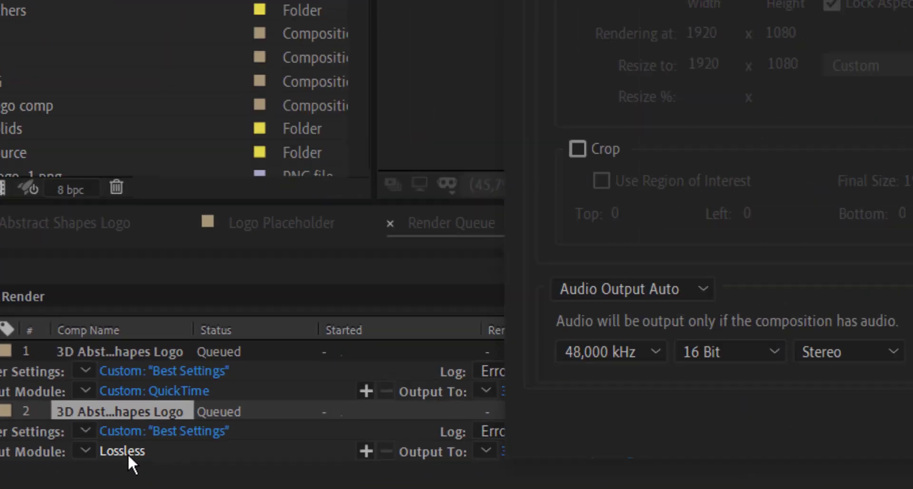
Set item 2's output module format to QuickTime, writing 3D Abstract Shapes Logo.mov.
{"action": "left_click", "coordinate": [422, 418]}
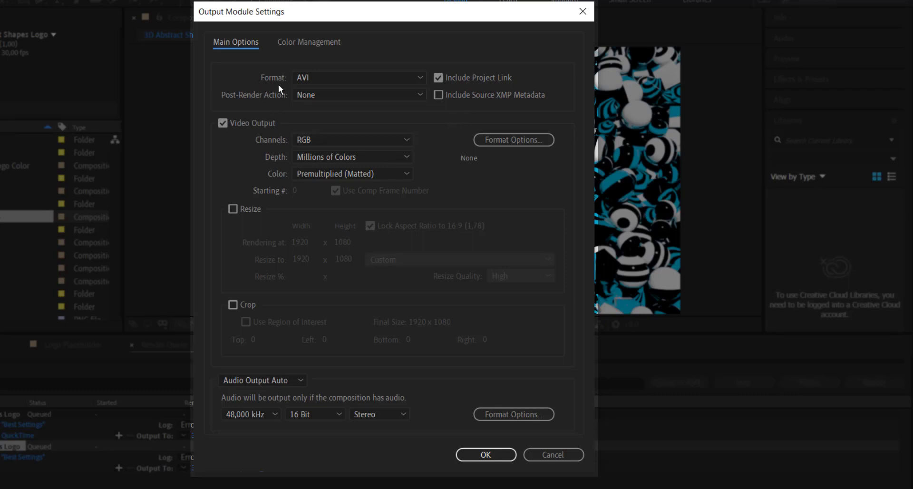
{"action": "left_click", "coordinate": [365, 78]}
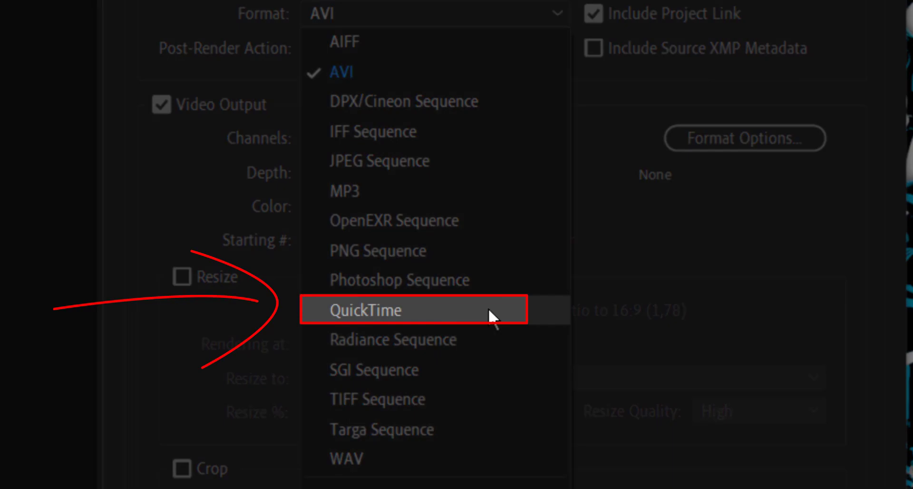
{"action": "left_click", "coordinate": [489, 309]}
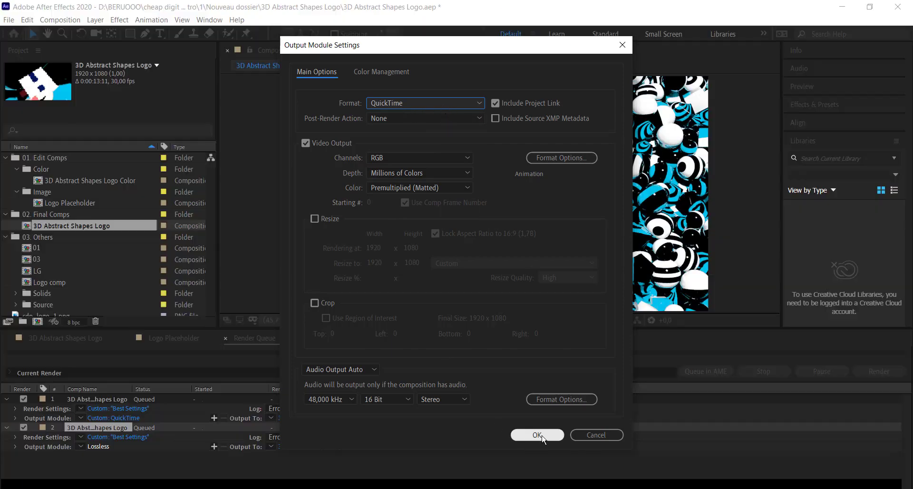
{"action": "left_click", "coordinate": [541, 435]}
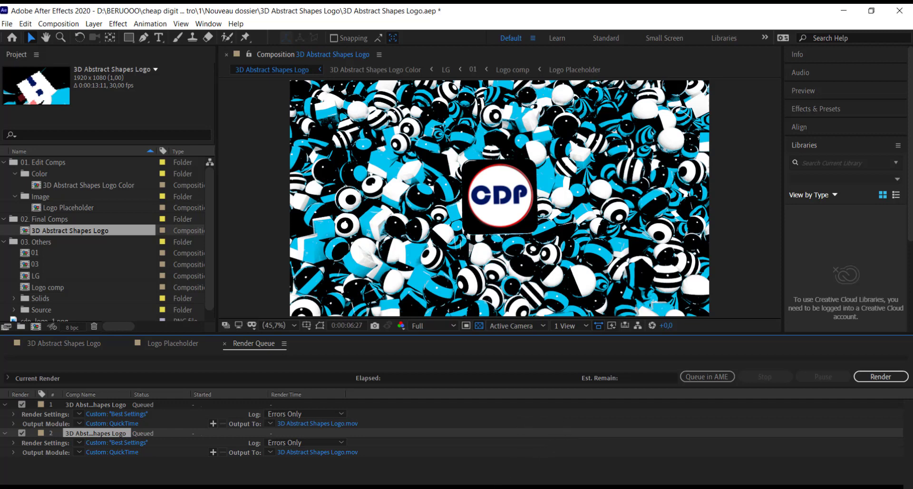
Switch to Chrome and show the Format Factory Google search results tab.
{"action": "left_click", "coordinate": [547, 452]}
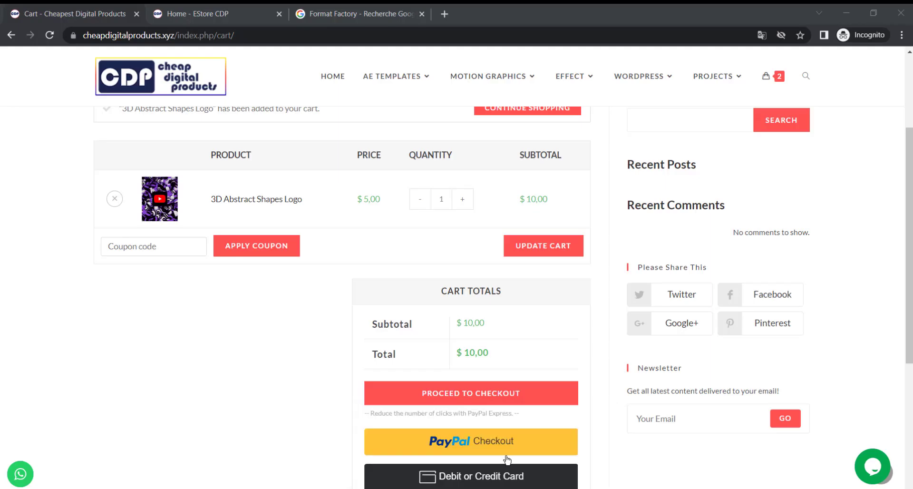
{"action": "left_click", "coordinate": [357, 13]}
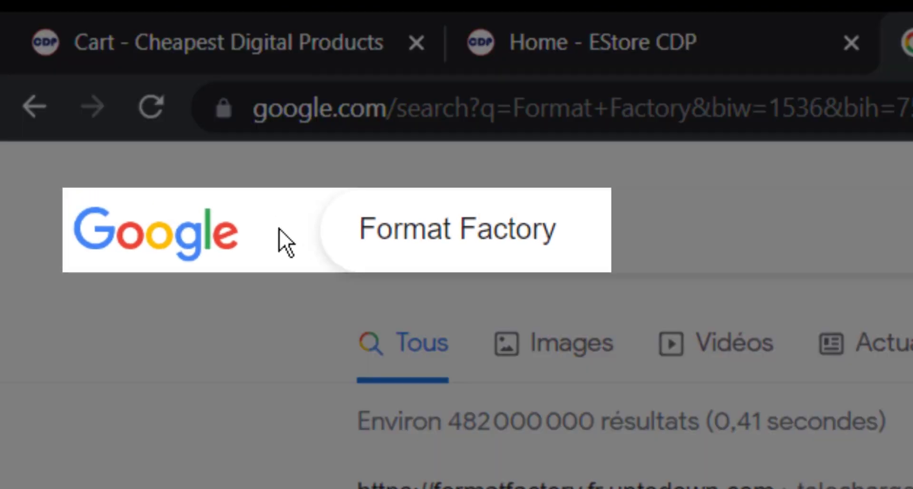